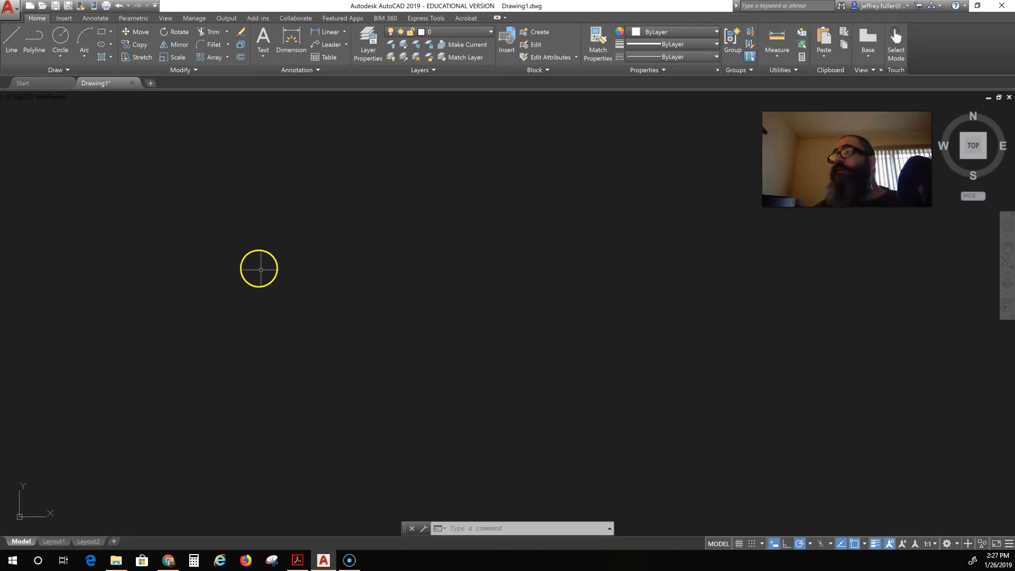
{"action": "left_click", "coordinate": [259, 270]}
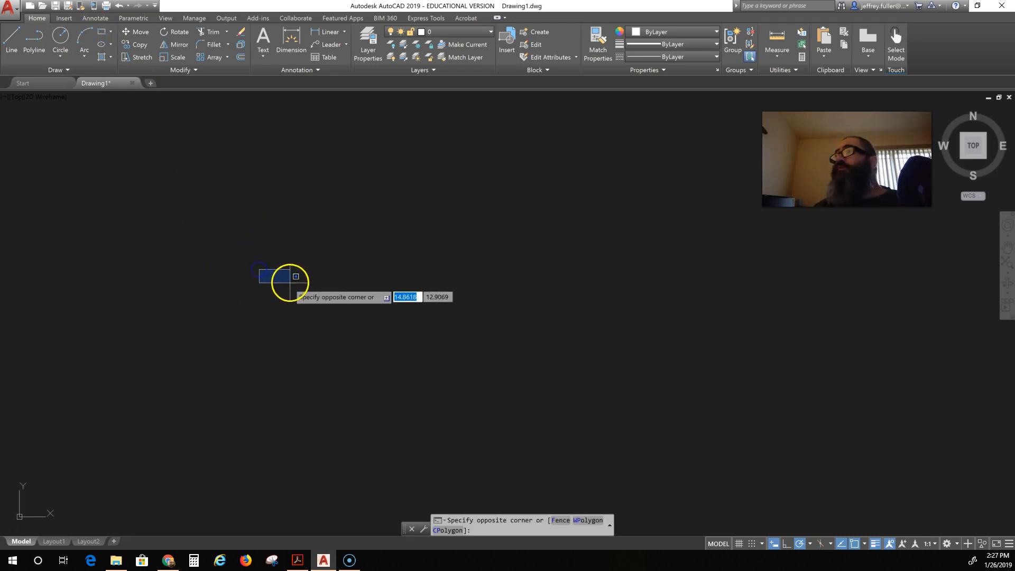
{"action": "left_click", "coordinate": [329, 280]}
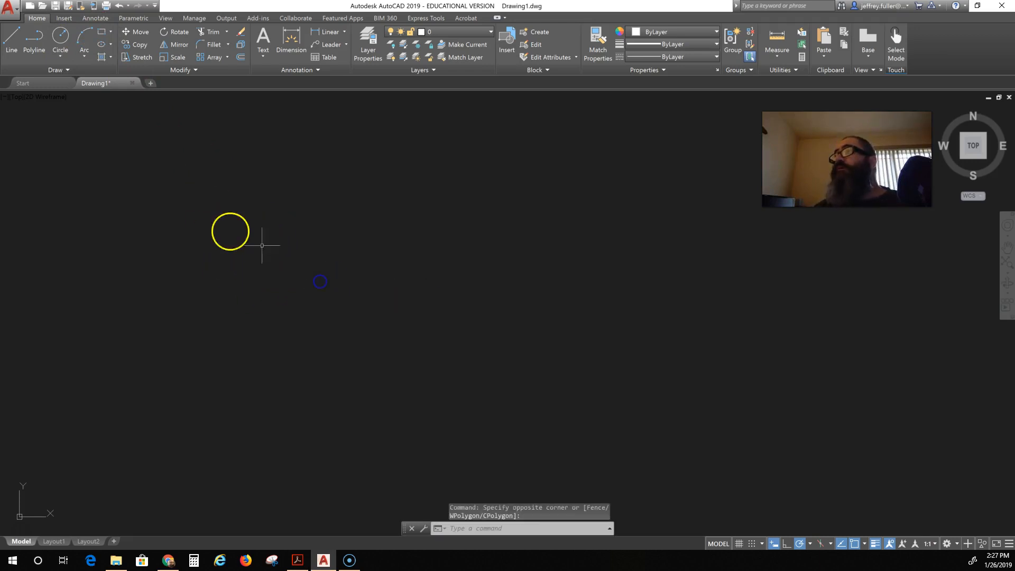
Draw a rectangle 3 units wide and 0.45 high in the empty drawing area
{"action": "left_click", "coordinate": [102, 36]}
{"action": "left_click", "coordinate": [213, 242]}
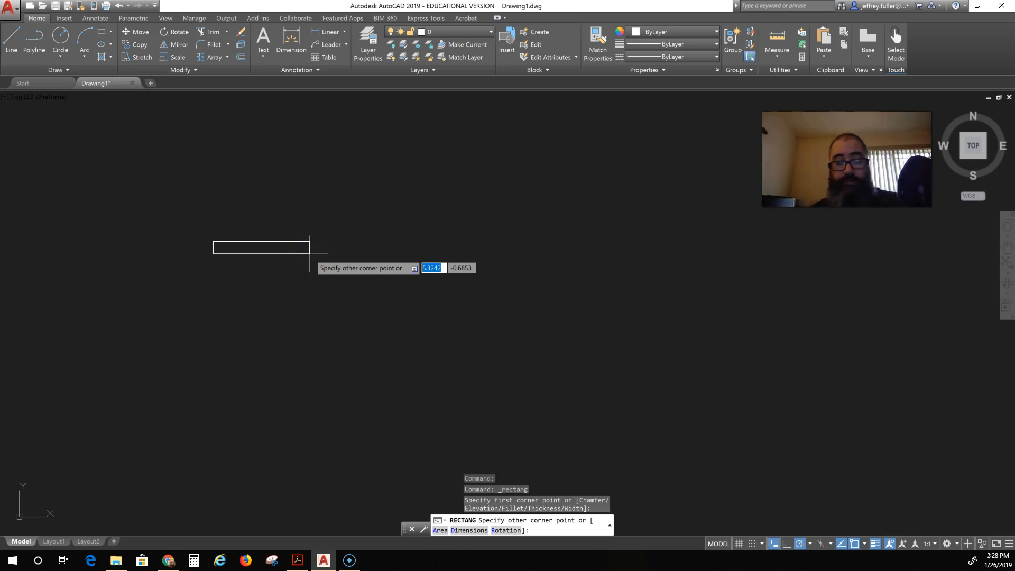
{"action": "type", "text": "3"}
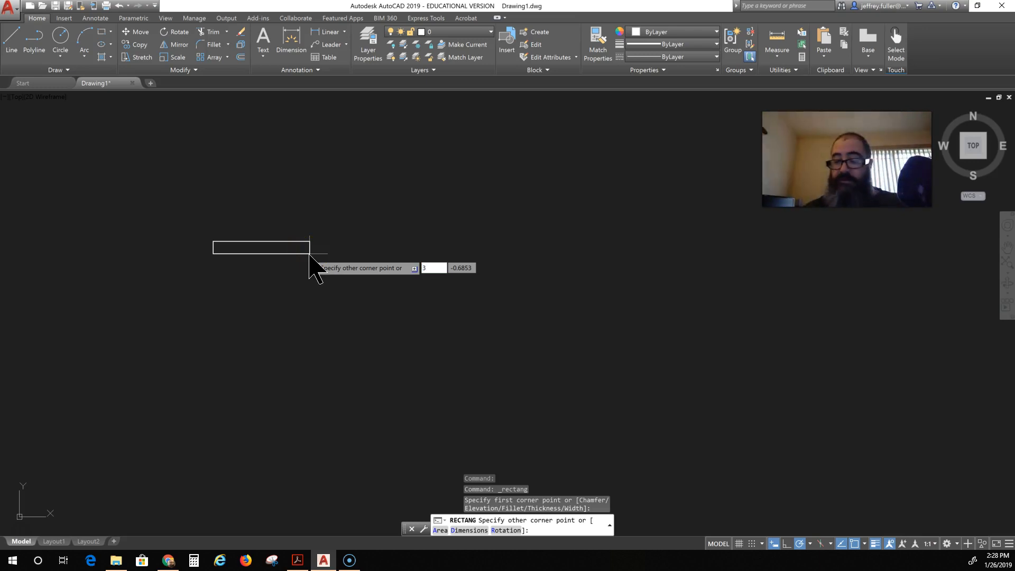
{"action": "key", "text": "Tab"}
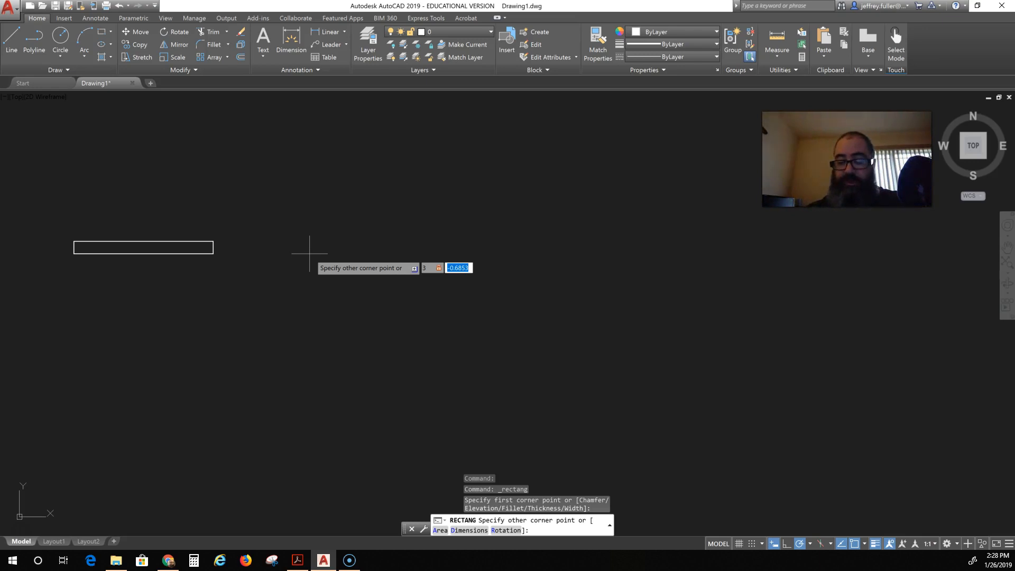
{"action": "type", "text": "."}
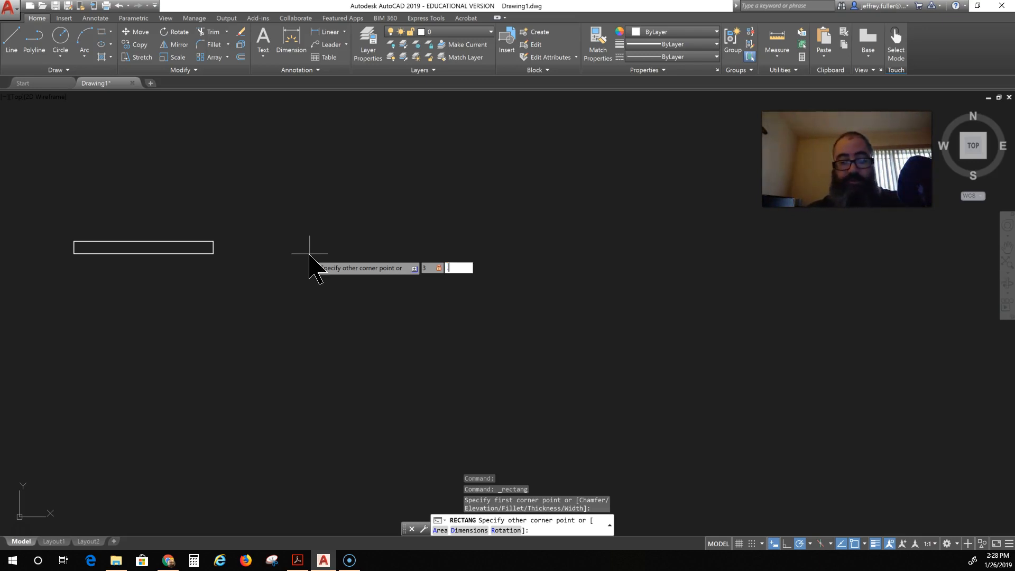
{"action": "type", "text": "45"}
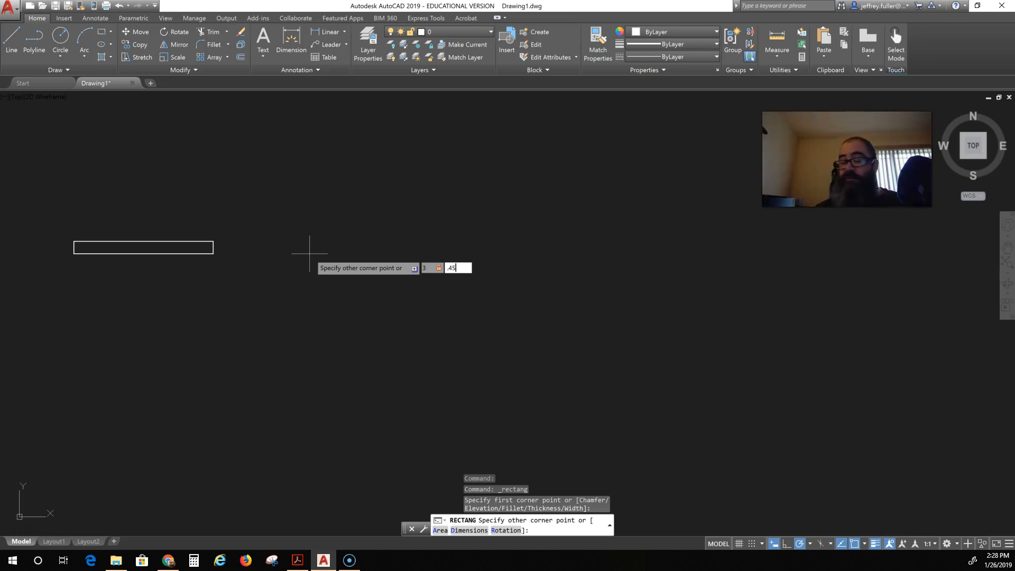
{"action": "key", "text": "Return"}
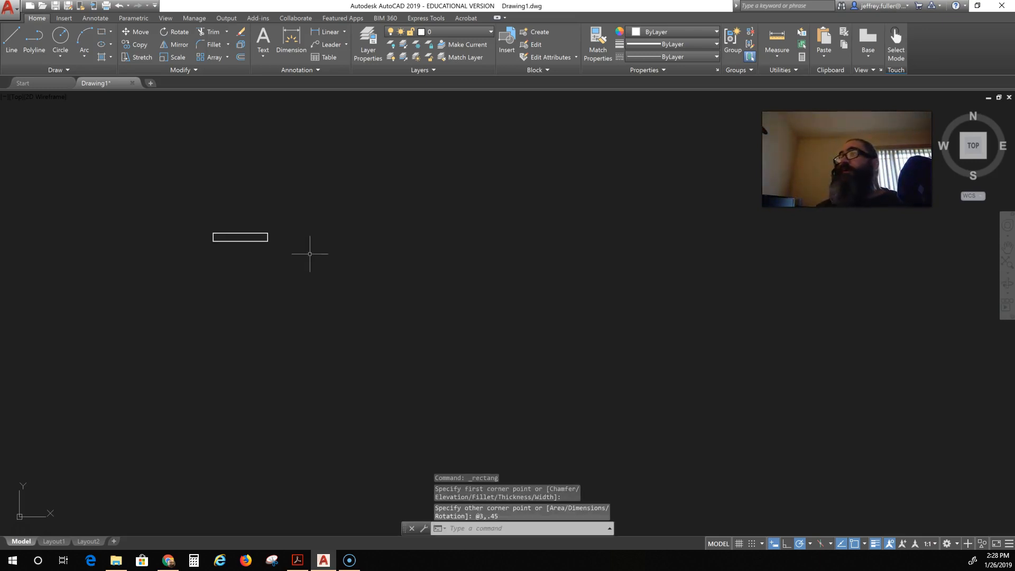
Draw connected lines from the rectangle's lower-left corner: 0.2 left, 0.10 down, and right to align with the bottom edge's midpoint
{"action": "scroll", "coordinate": [295, 240], "scroll_direction": "up", "scroll_amount": 6}
{"action": "middle_click_drag", "start_coordinate": [287, 240], "coordinate": [459, 285]}
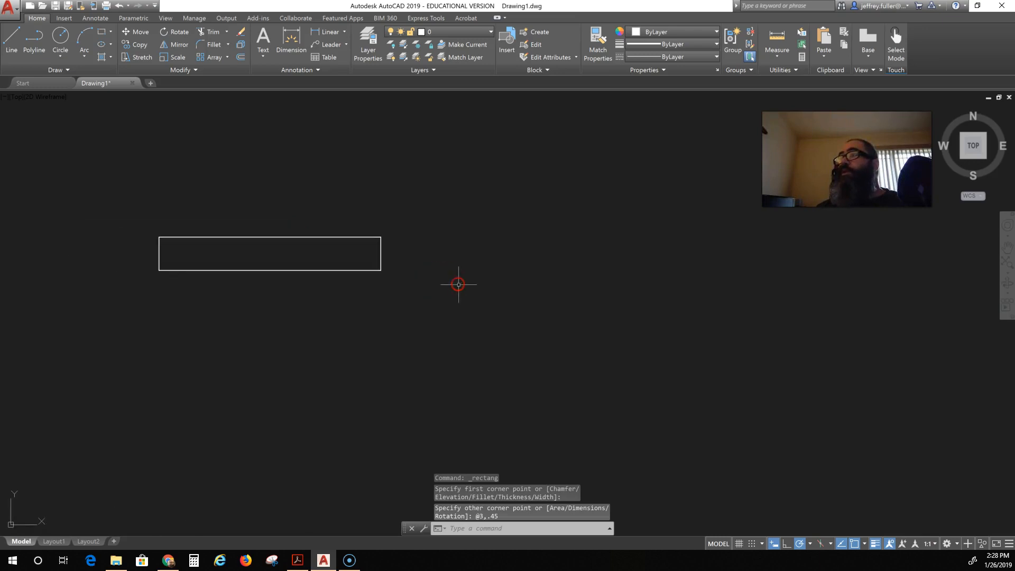
{"action": "middle_click_drag", "start_coordinate": [338, 277], "coordinate": [504, 325]}
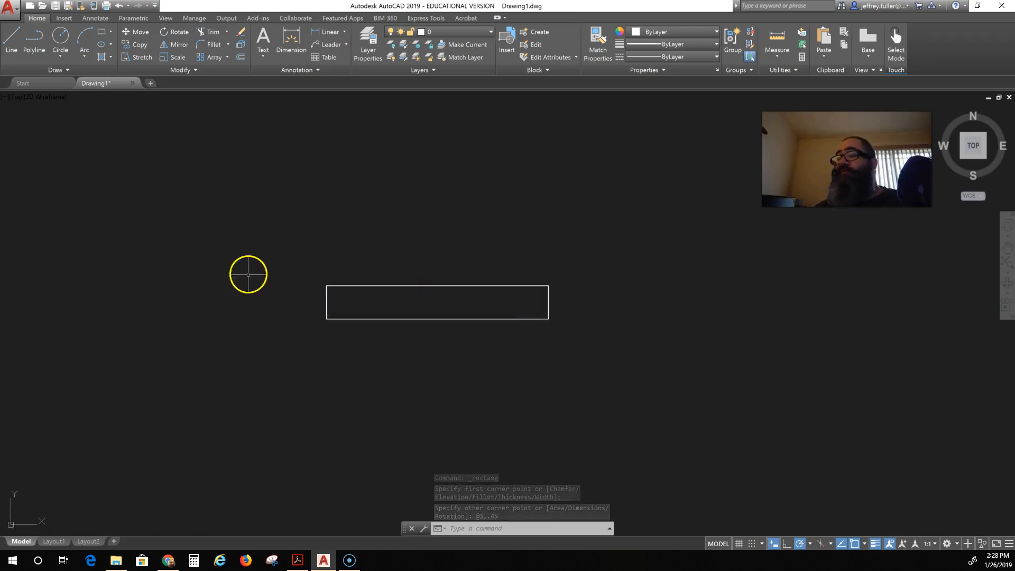
{"action": "left_click", "coordinate": [13, 43]}
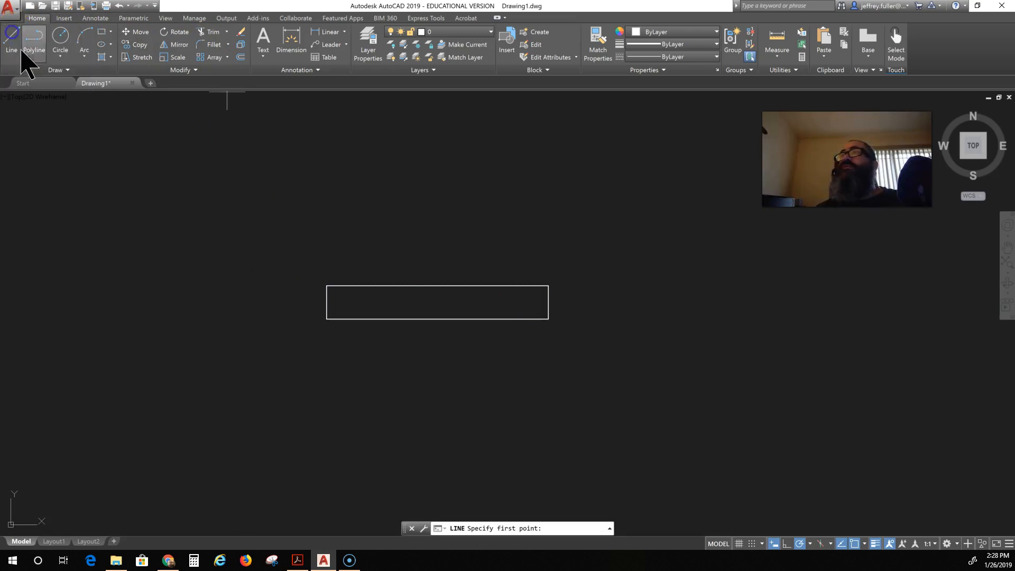
{"action": "left_click", "coordinate": [326, 319]}
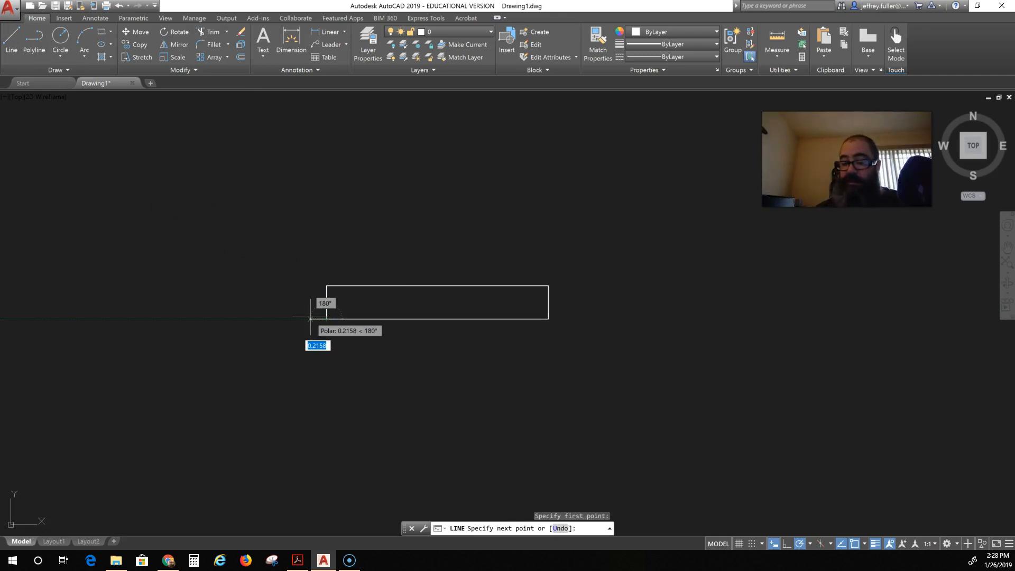
{"action": "type", "text": ".2"}
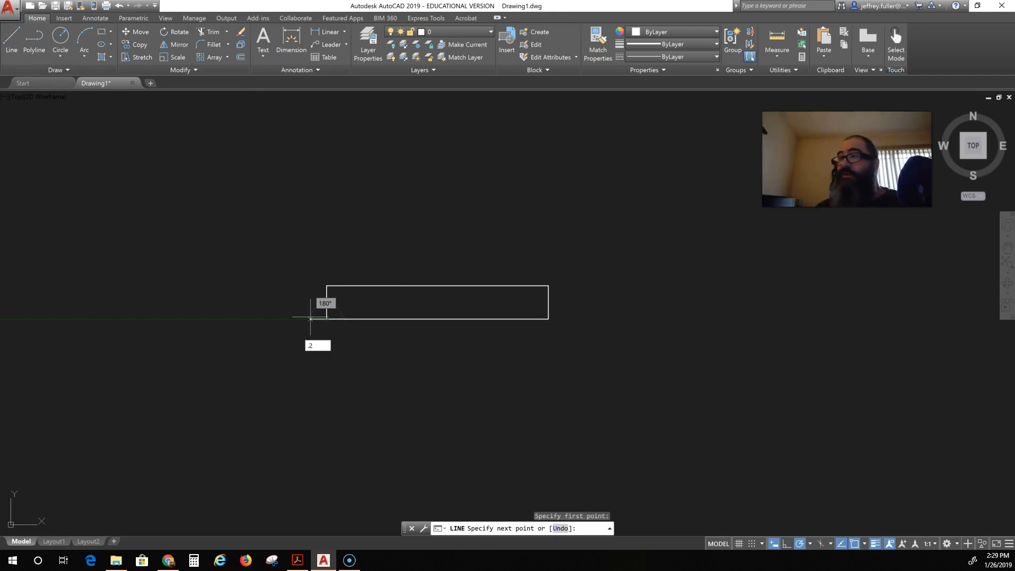
{"action": "key", "text": "Return"}
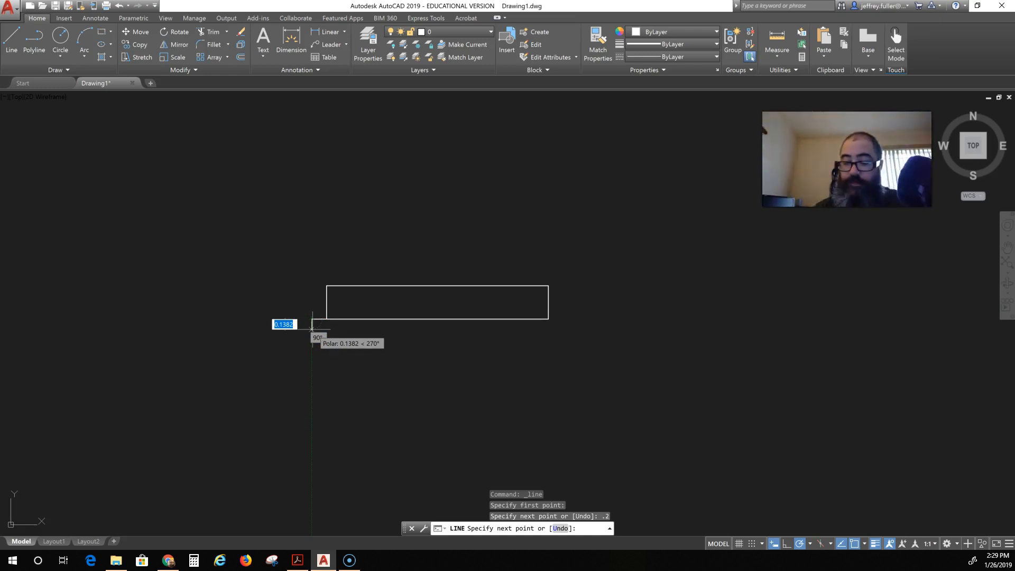
{"action": "type", "text": ".1"}
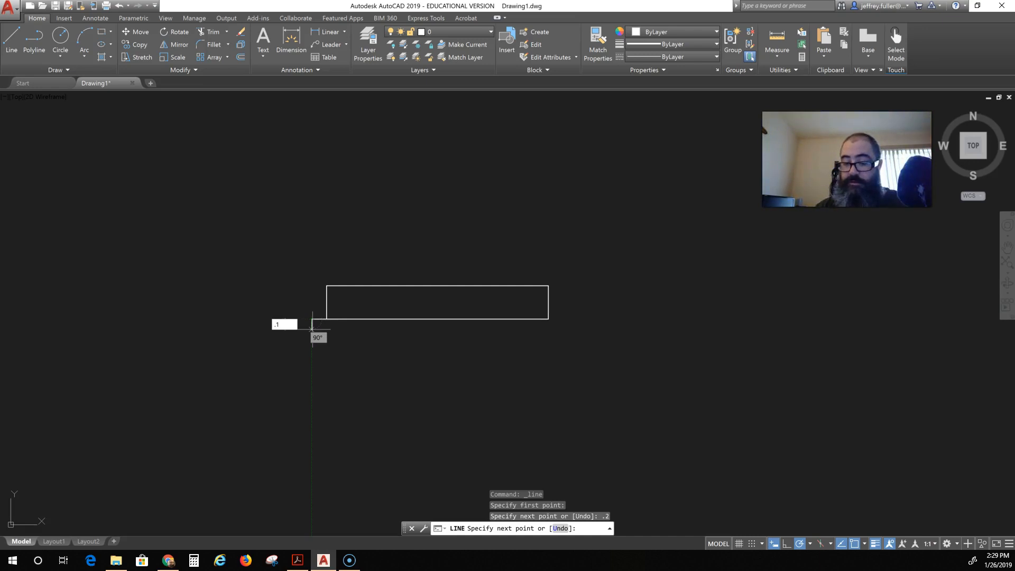
{"action": "type", "text": "0"}
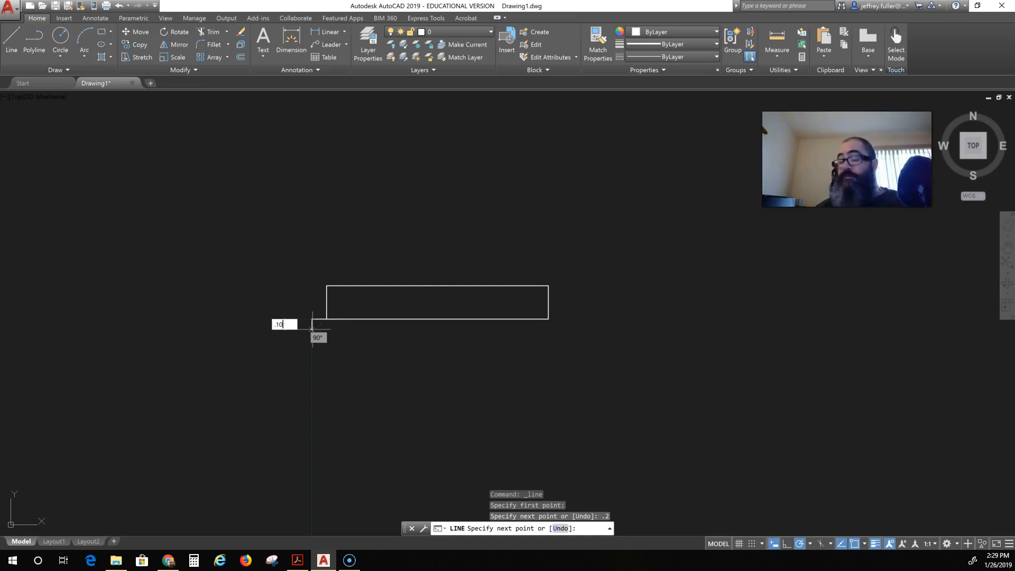
{"action": "key", "text": "Return"}
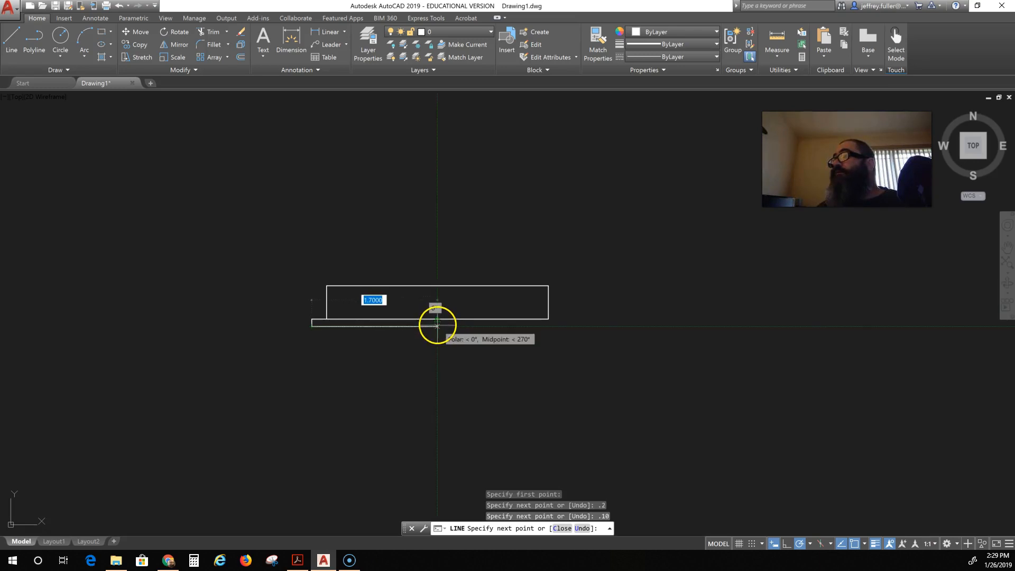
{"action": "left_click", "coordinate": [437, 324]}
{"action": "key", "text": "Escape"}
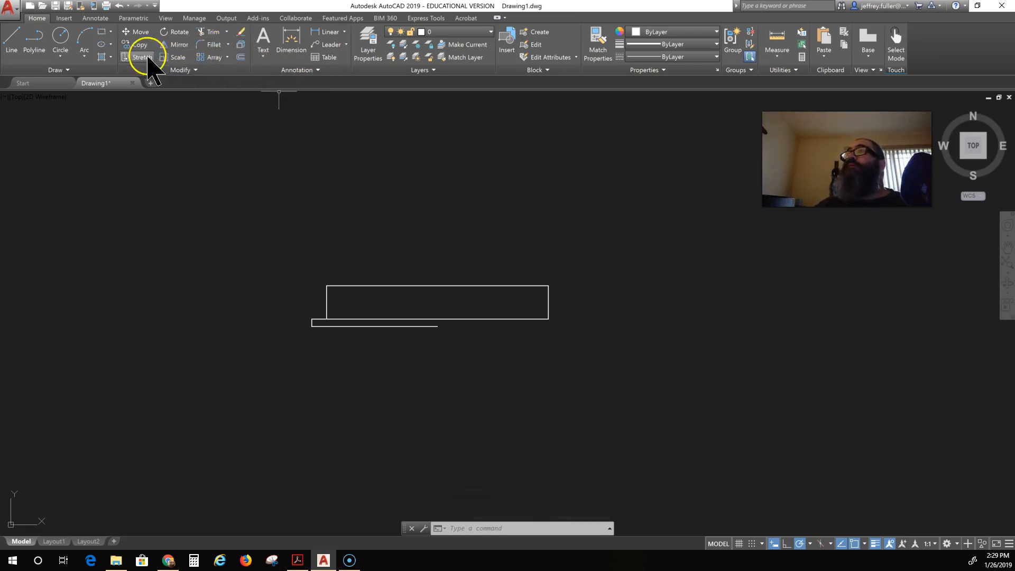
Mirror the three base lines about a vertical axis through the midpoint of the rectangle's bottom edge, keeping the source objects
{"action": "left_click", "coordinate": [170, 45]}
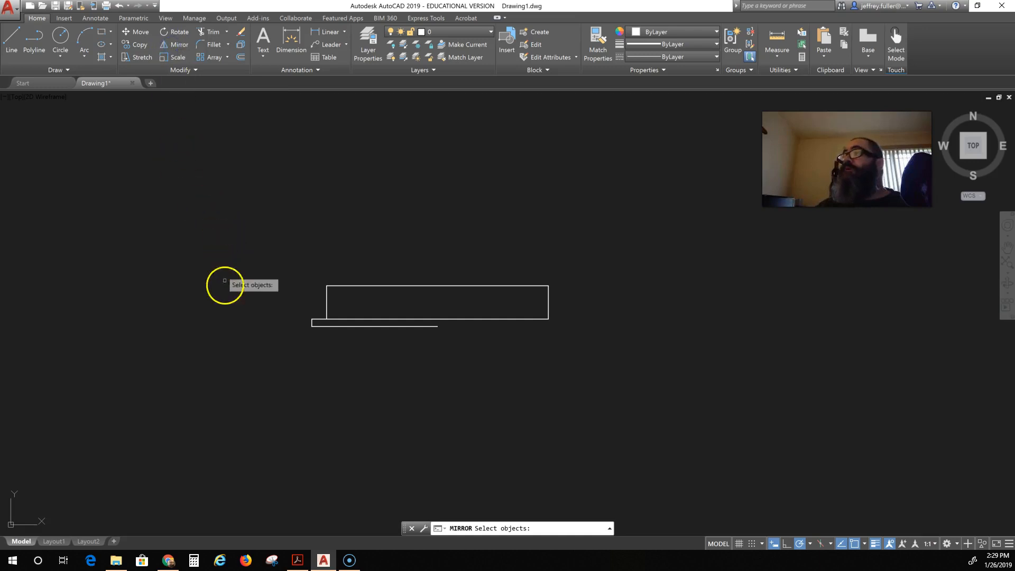
{"action": "left_click", "coordinate": [320, 326]}
{"action": "left_click", "coordinate": [311, 323]}
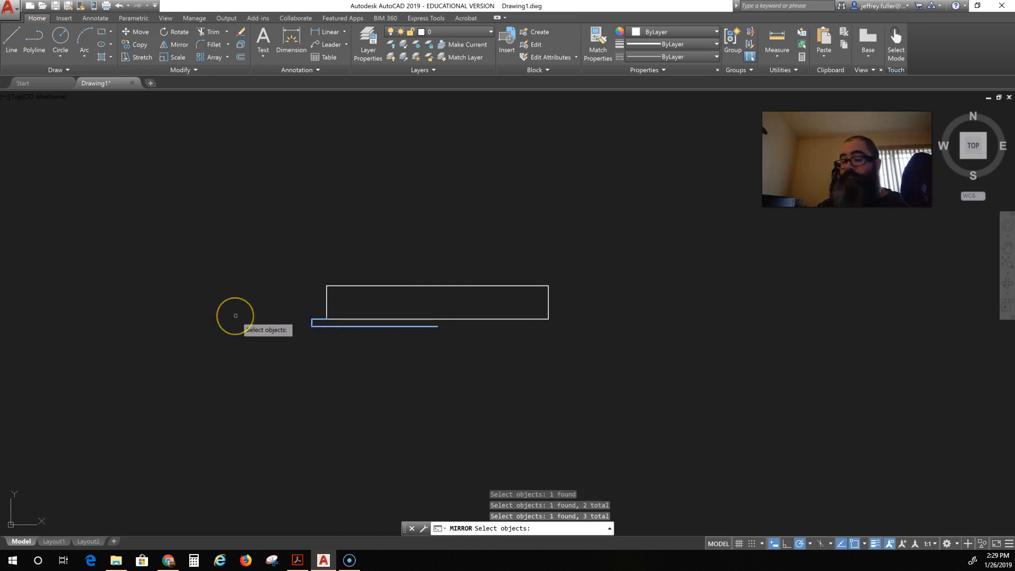
{"action": "key", "text": "Return"}
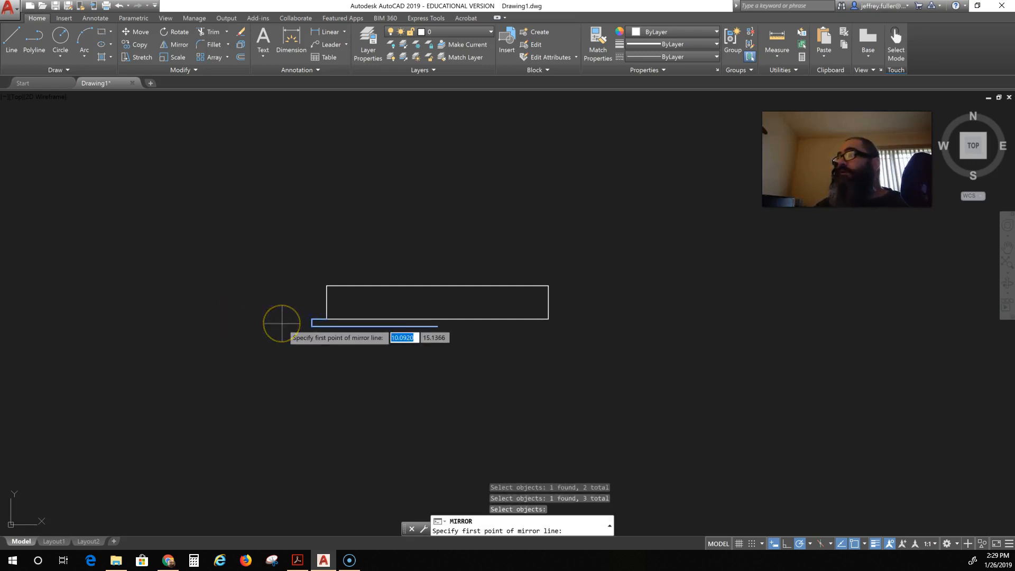
{"action": "left_click", "coordinate": [436, 318]}
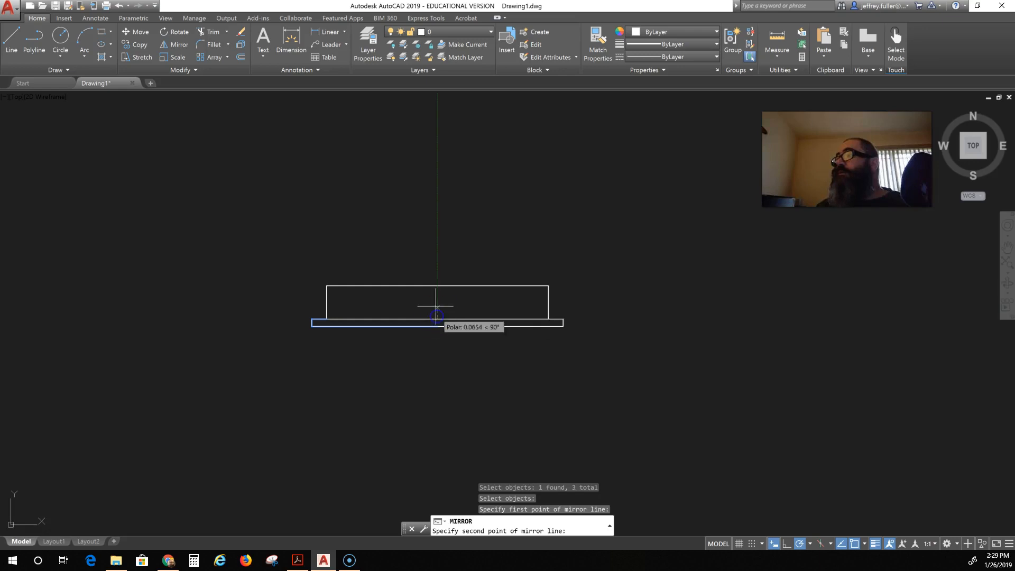
{"action": "left_click", "coordinate": [436, 275]}
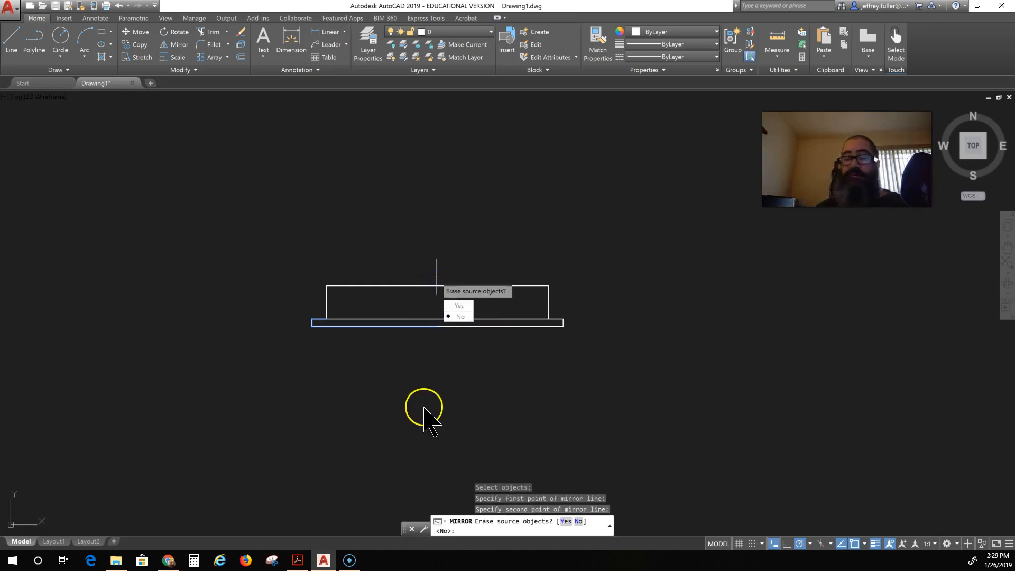
{"action": "left_click", "coordinate": [479, 317]}
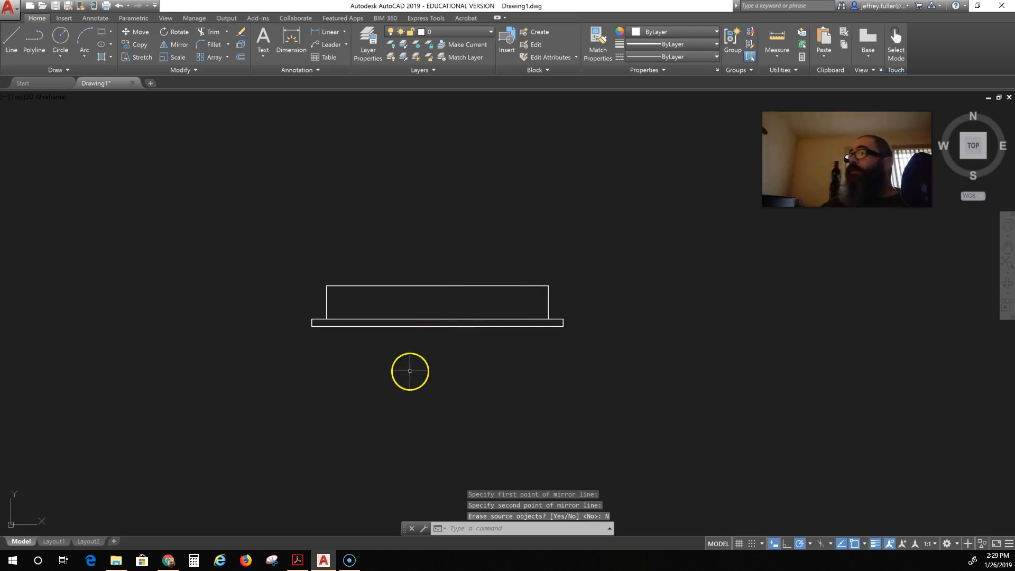
Draw a horizontal line across the rectangle from the midpoint of its left edge to the midpoint of its right edge
{"action": "left_click", "coordinate": [11, 37]}
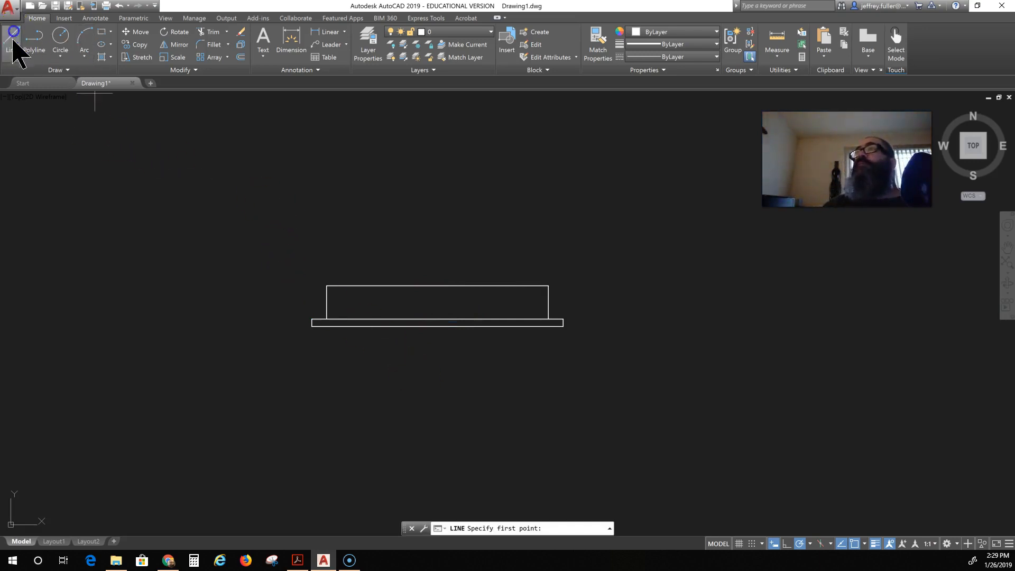
{"action": "left_click", "coordinate": [328, 302]}
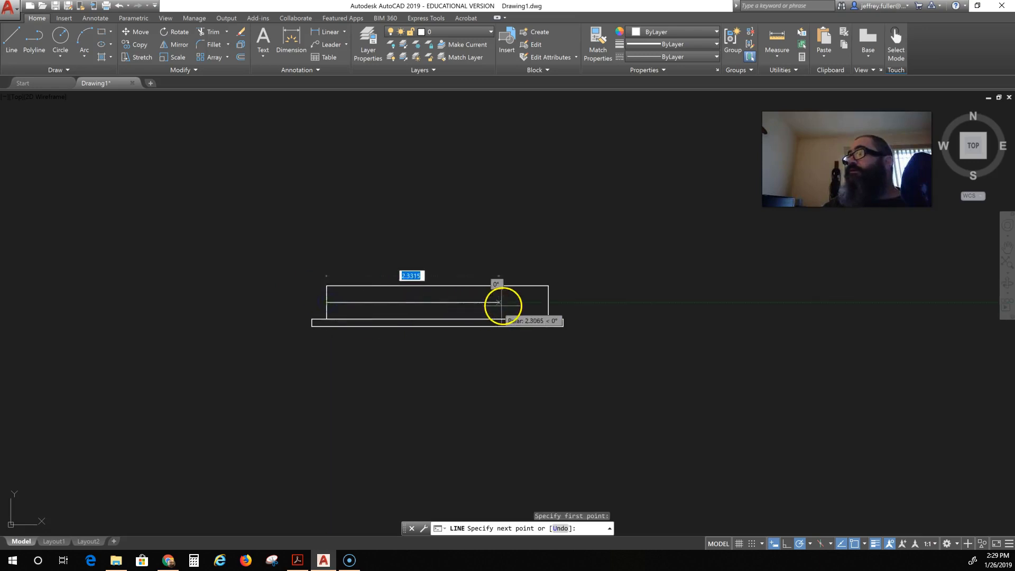
{"action": "left_click", "coordinate": [547, 302]}
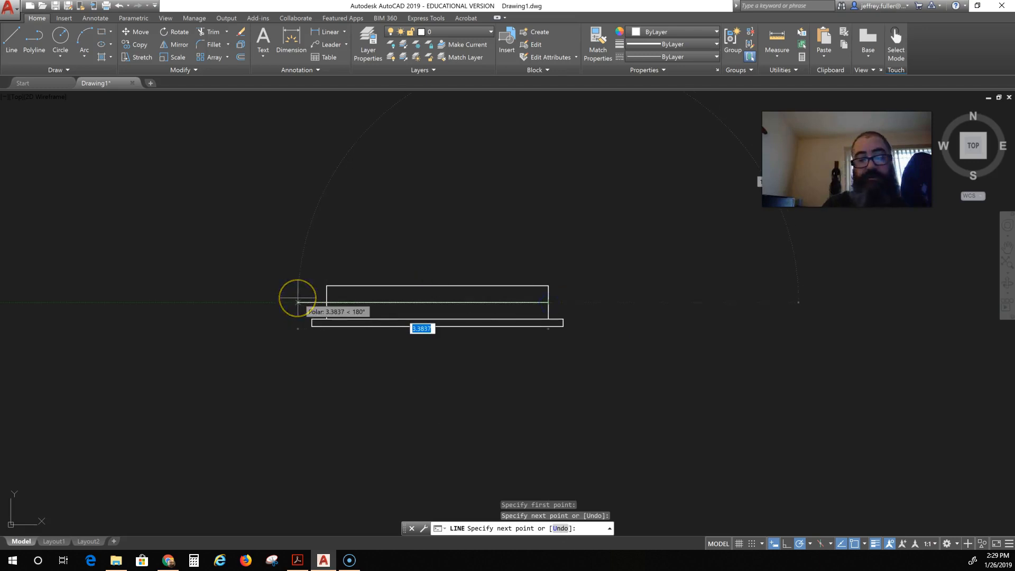
{"action": "key", "text": "Escape"}
Offset the rectangle's horizontal center line upward by 0.1
{"action": "left_click", "coordinate": [241, 57]}
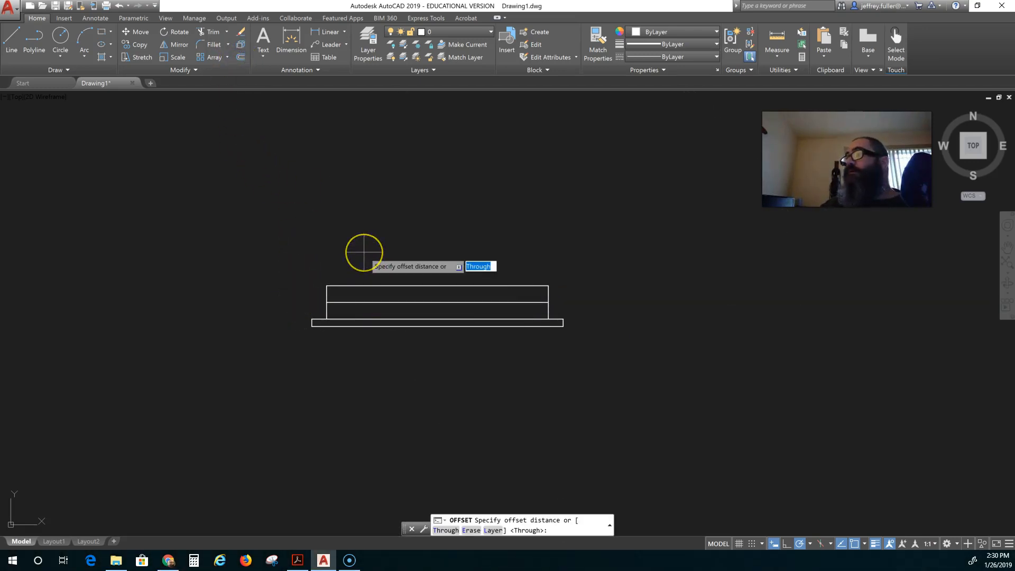
{"action": "type", "text": "."}
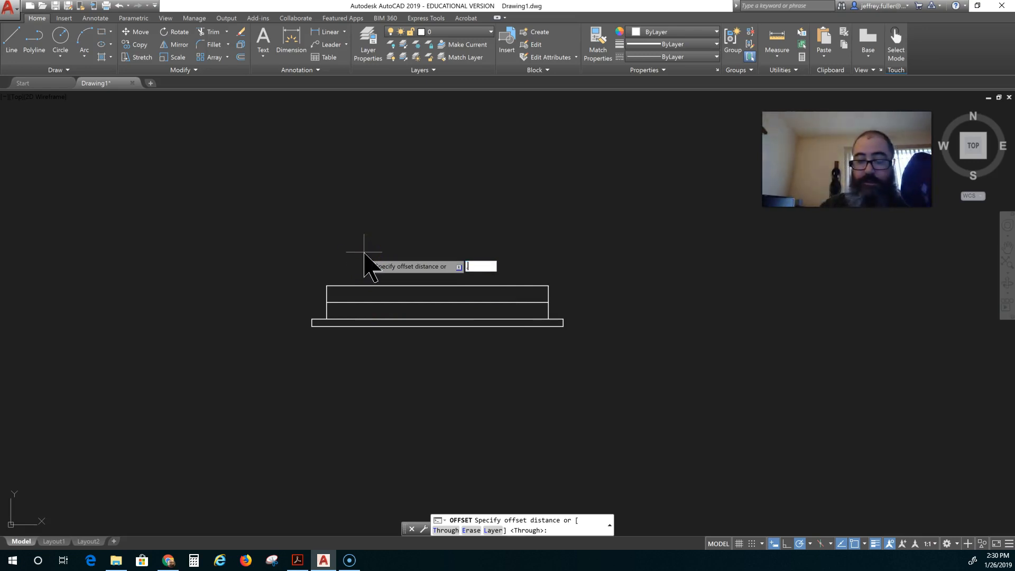
{"action": "type", "text": "1"}
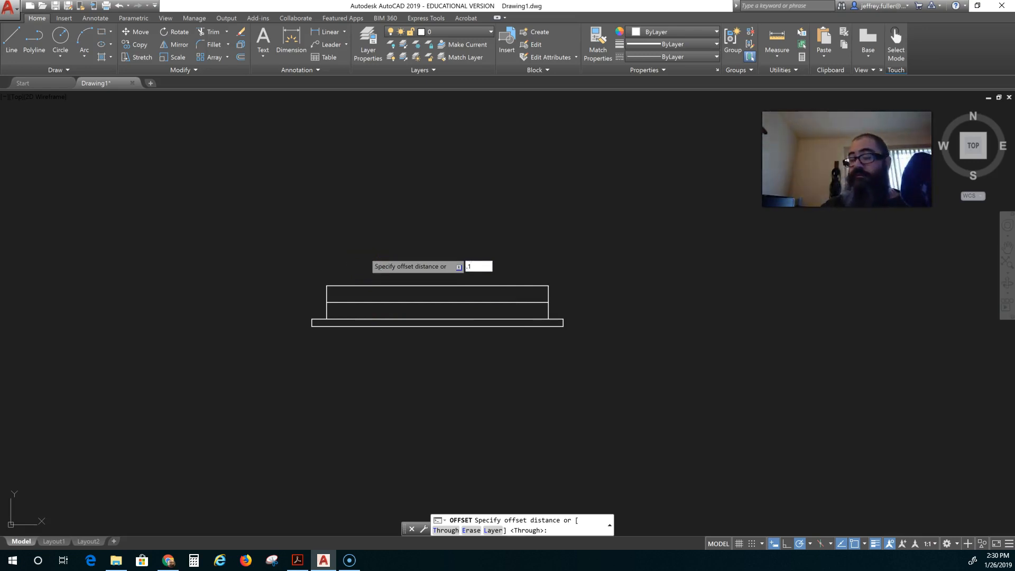
{"action": "key", "text": "Return"}
{"action": "left_click", "coordinate": [421, 302]}
{"action": "left_click", "coordinate": [423, 299]}
{"action": "left_click", "coordinate": [421, 295]}
{"action": "left_click", "coordinate": [419, 291]}
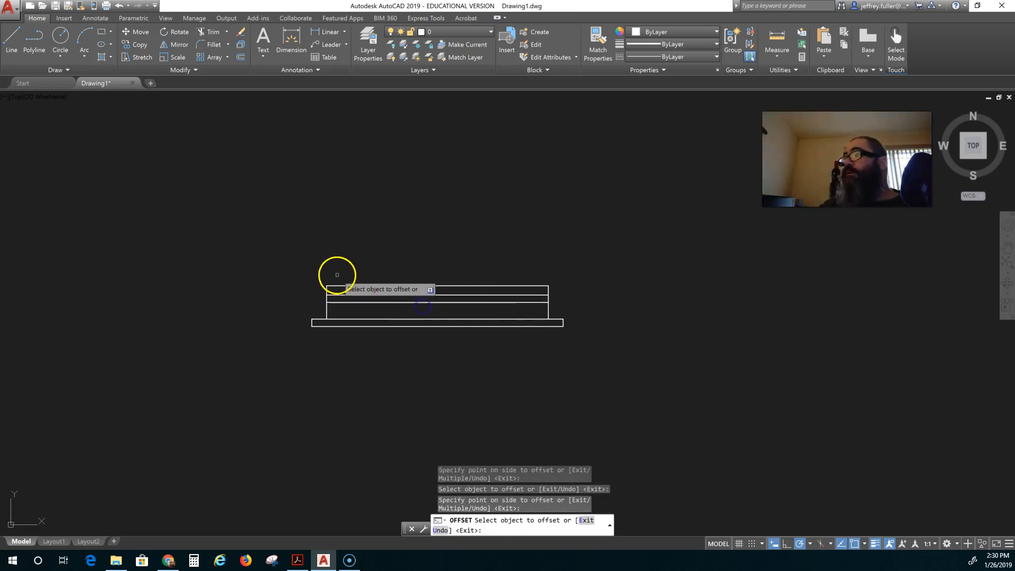
Offset the same center line downward by the same 0.1 distance
{"action": "left_click", "coordinate": [401, 298]}
{"action": "left_click", "coordinate": [402, 309]}
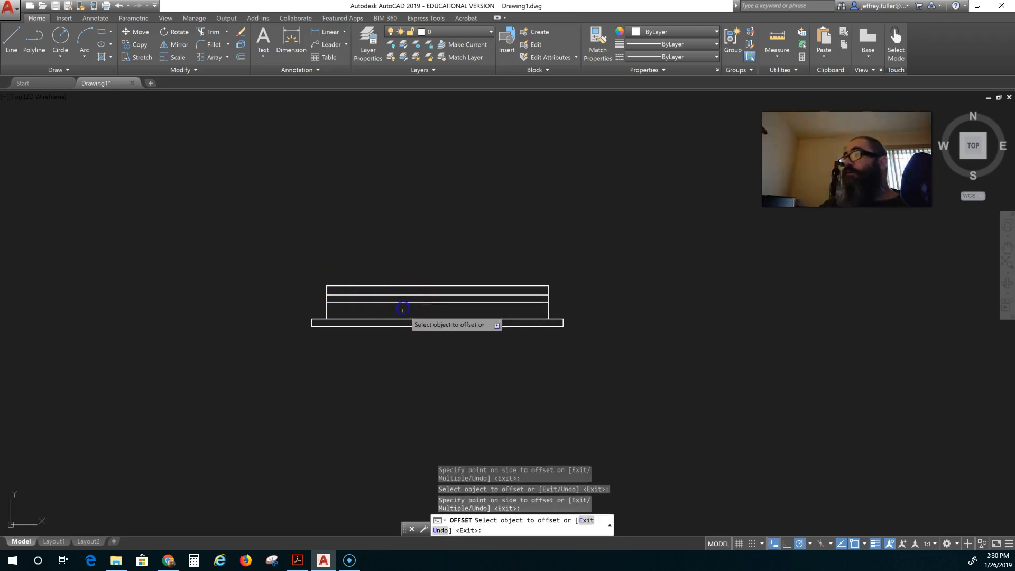
{"action": "left_click", "coordinate": [410, 300]}
{"action": "left_click", "coordinate": [411, 301]}
{"action": "left_click", "coordinate": [412, 302]}
{"action": "left_click", "coordinate": [411, 304]}
{"action": "left_click", "coordinate": [412, 305]}
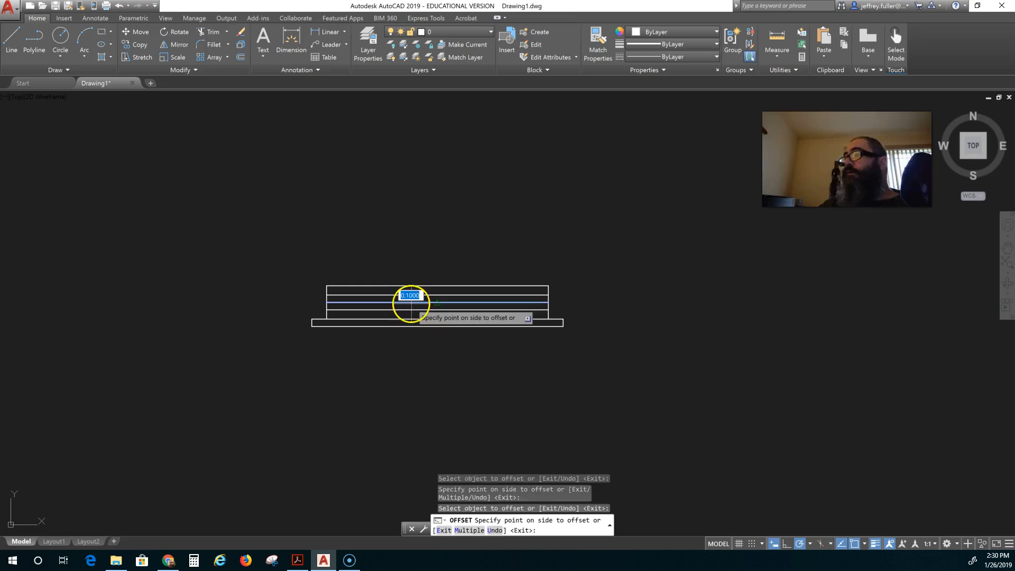
{"action": "left_click", "coordinate": [411, 301]}
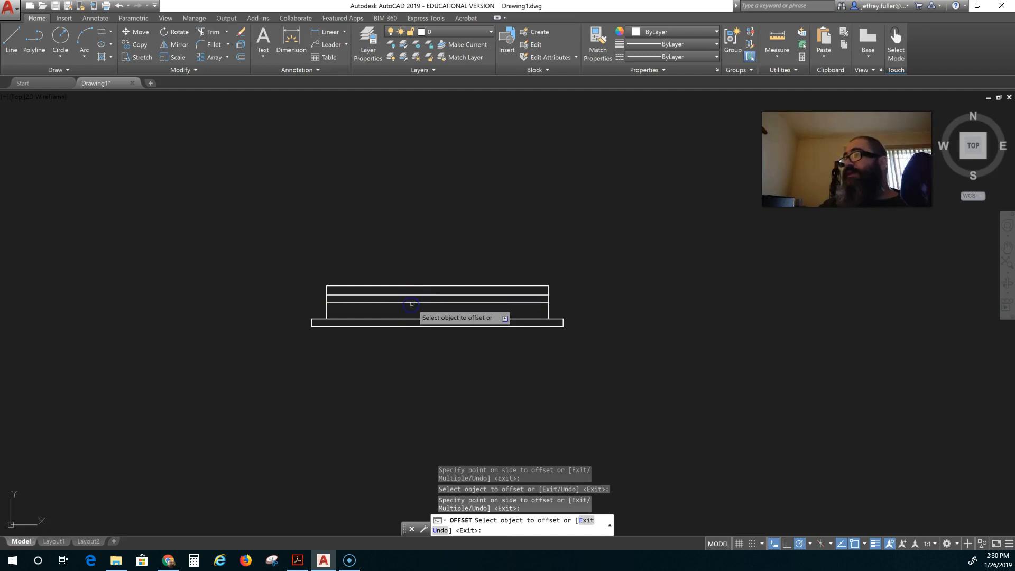
{"action": "left_click", "coordinate": [411, 302]}
{"action": "left_click", "coordinate": [413, 315]}
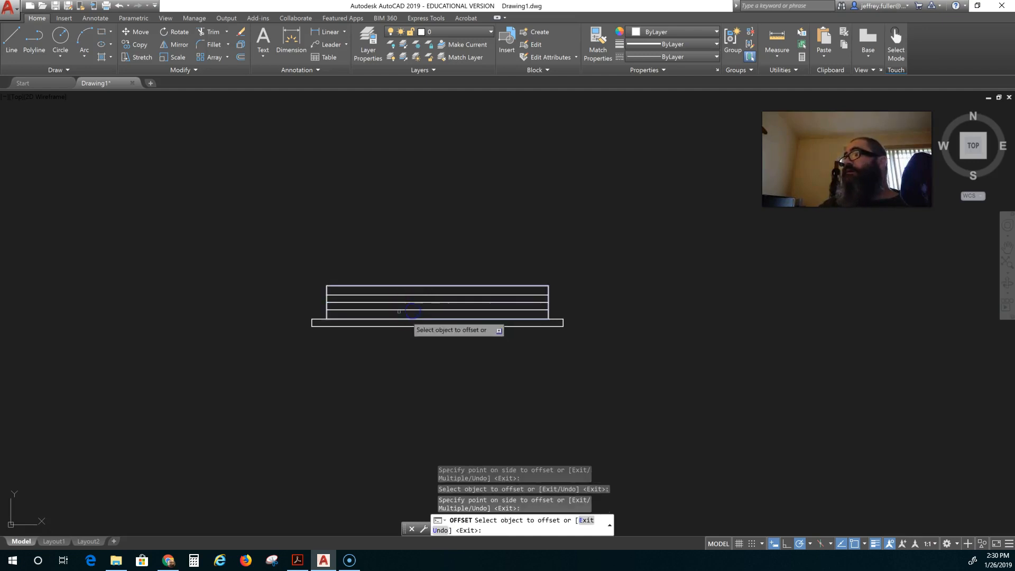
Start a new block definition in the drawing and name it "Double Hung Window"
{"action": "left_click", "coordinate": [226, 219]}
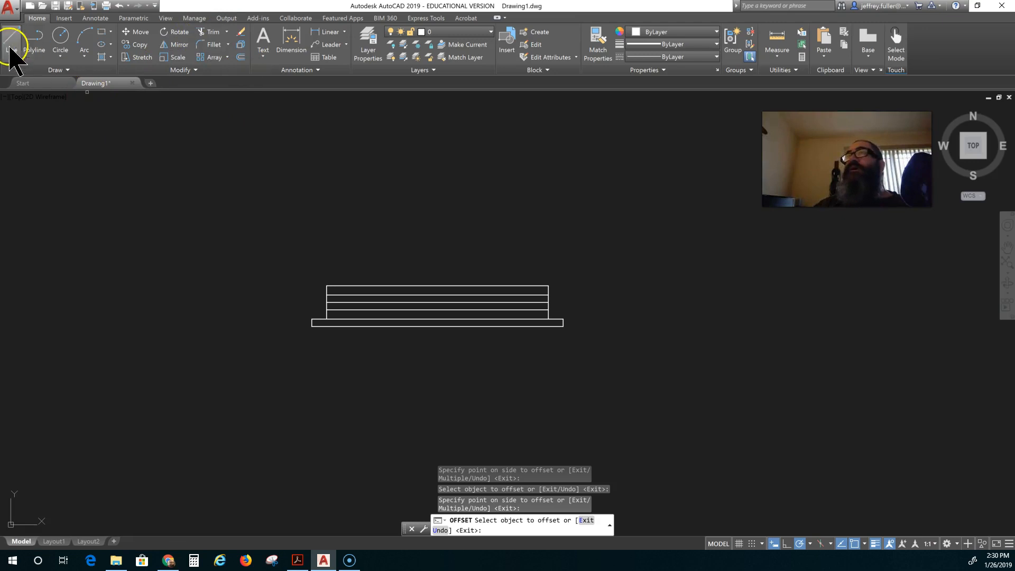
{"action": "left_click", "coordinate": [63, 18]}
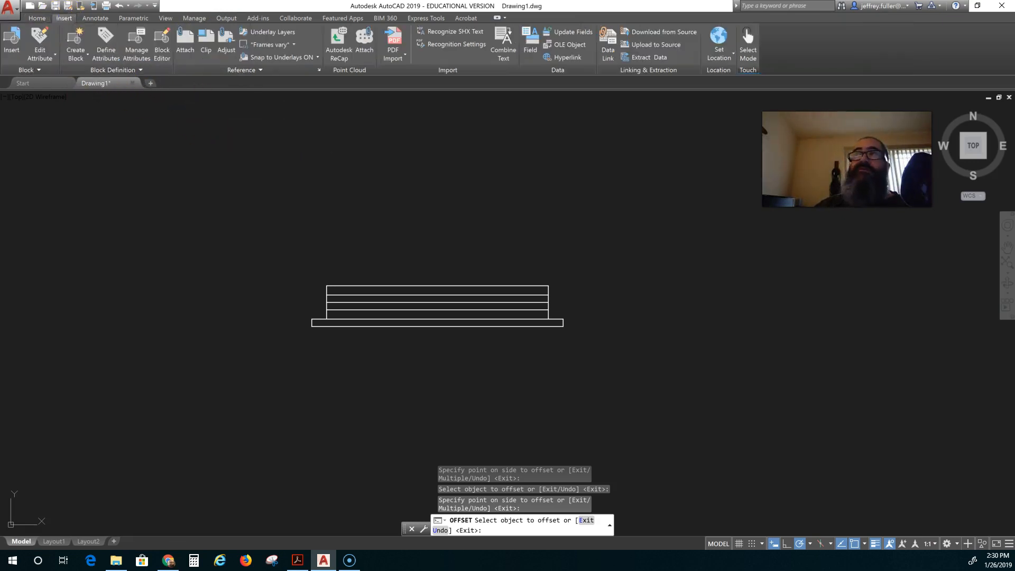
{"action": "left_click", "coordinate": [81, 53]}
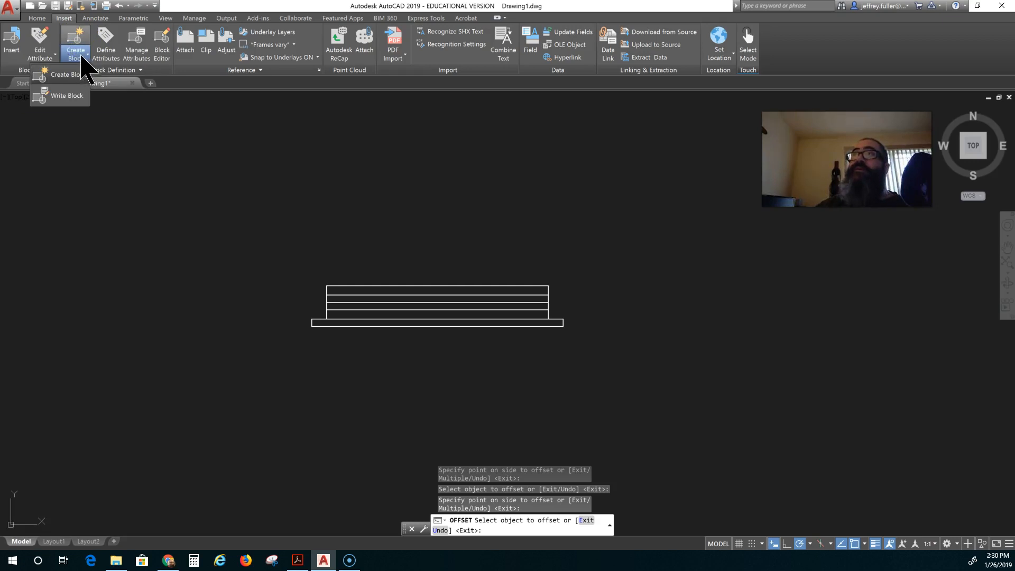
{"action": "left_click", "coordinate": [78, 72]}
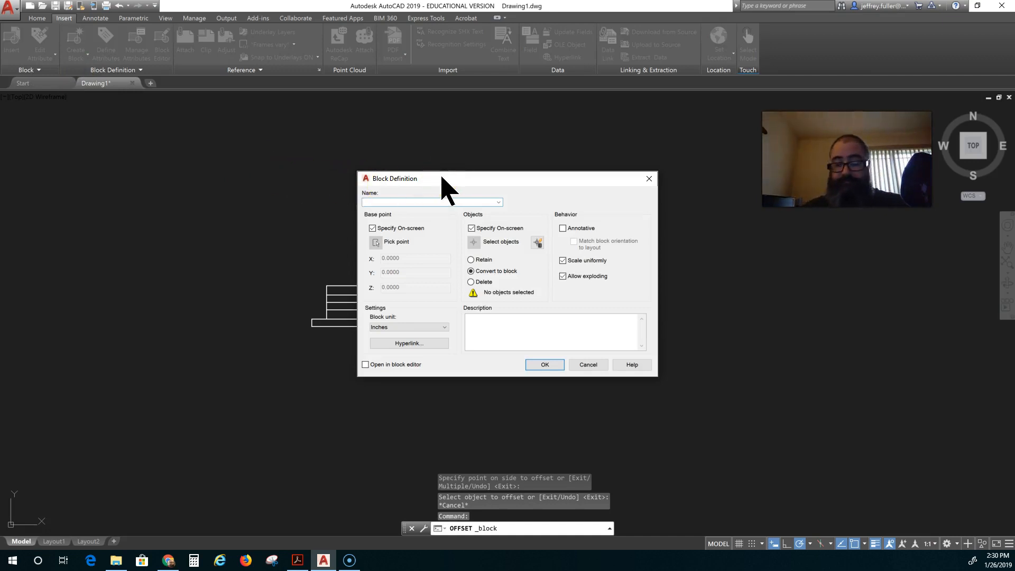
{"action": "type", "text": "Double Hung Window"}
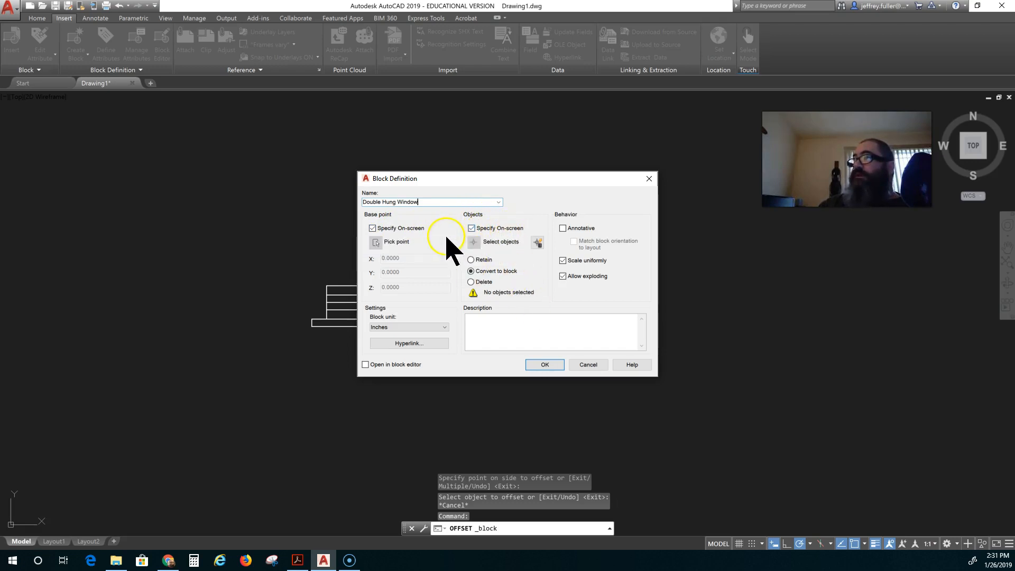
Define the block with its base point at the midpoint of the window's upper edge and all of the window's lines as its objects
{"action": "left_click", "coordinate": [545, 365]}
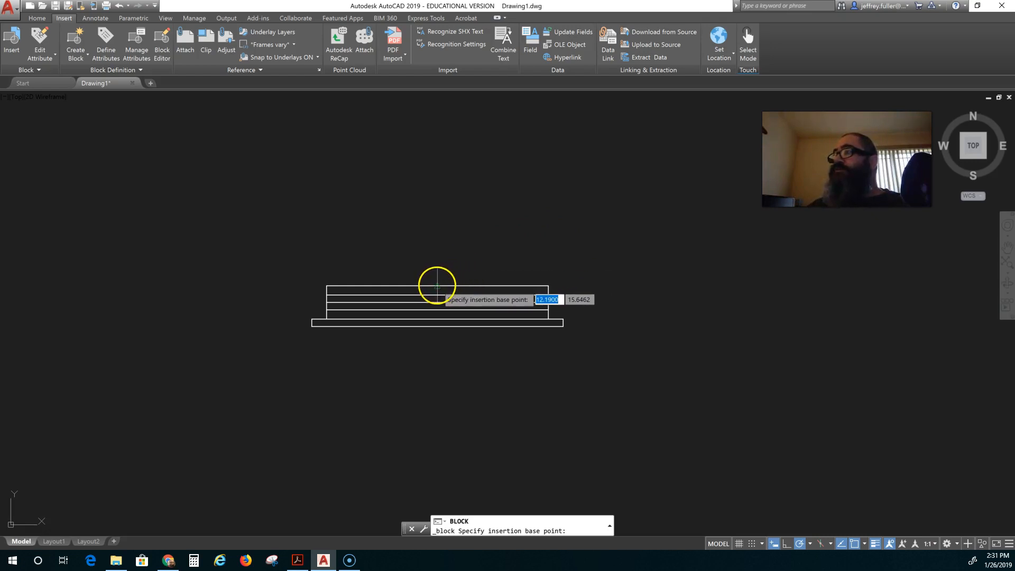
{"action": "left_click", "coordinate": [437, 286]}
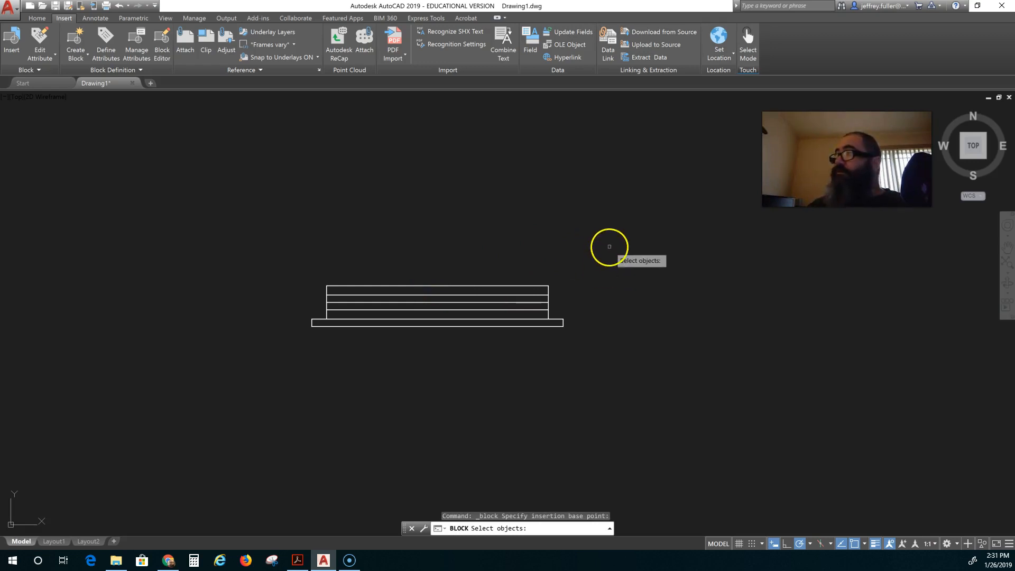
{"action": "left_click", "coordinate": [592, 268]}
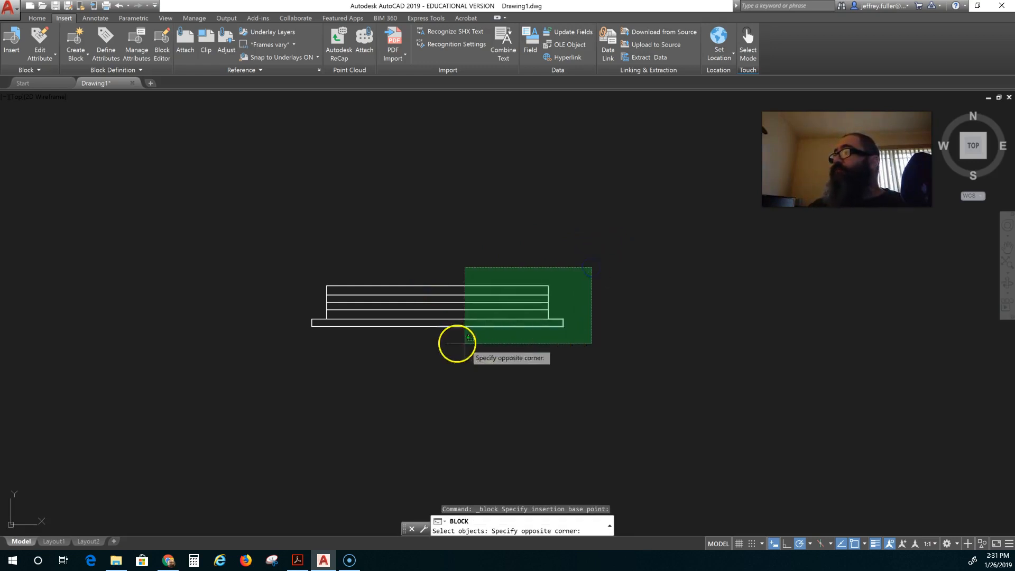
{"action": "left_click", "coordinate": [249, 347]}
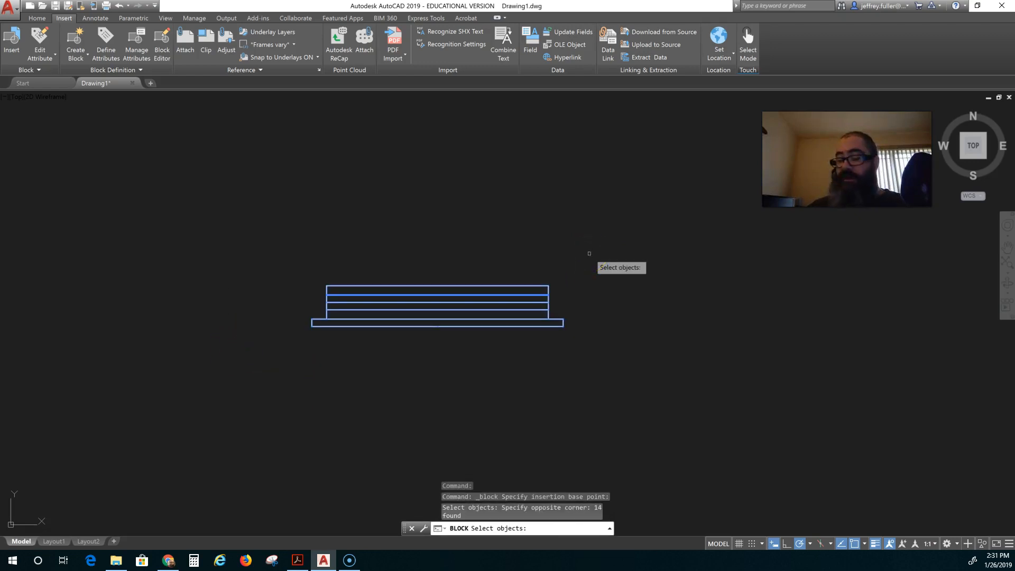
{"action": "key", "text": "Return"}
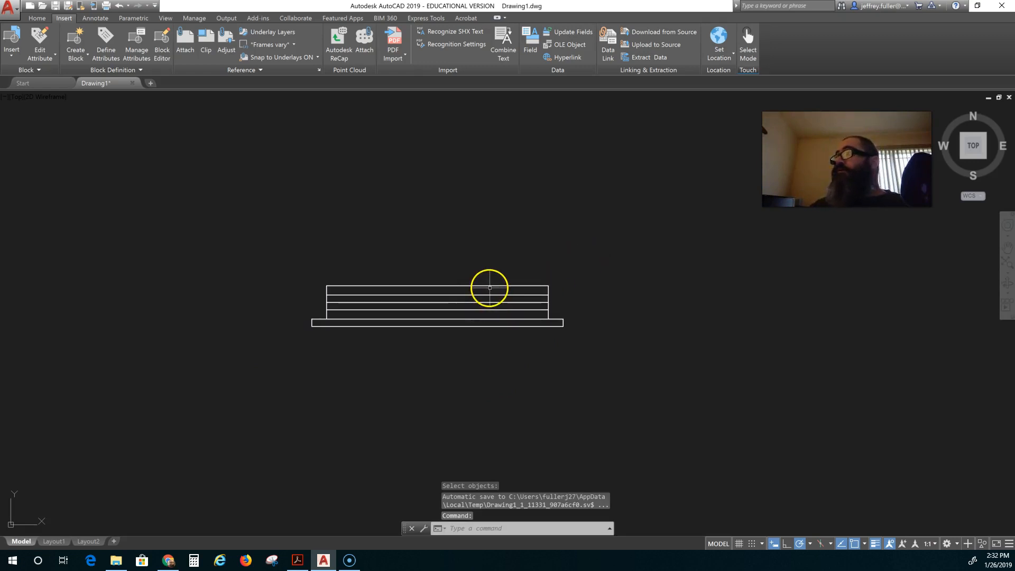
Select the window block, pick it up by its base-point grip and set it back at its original position
{"action": "left_click", "coordinate": [495, 289]}
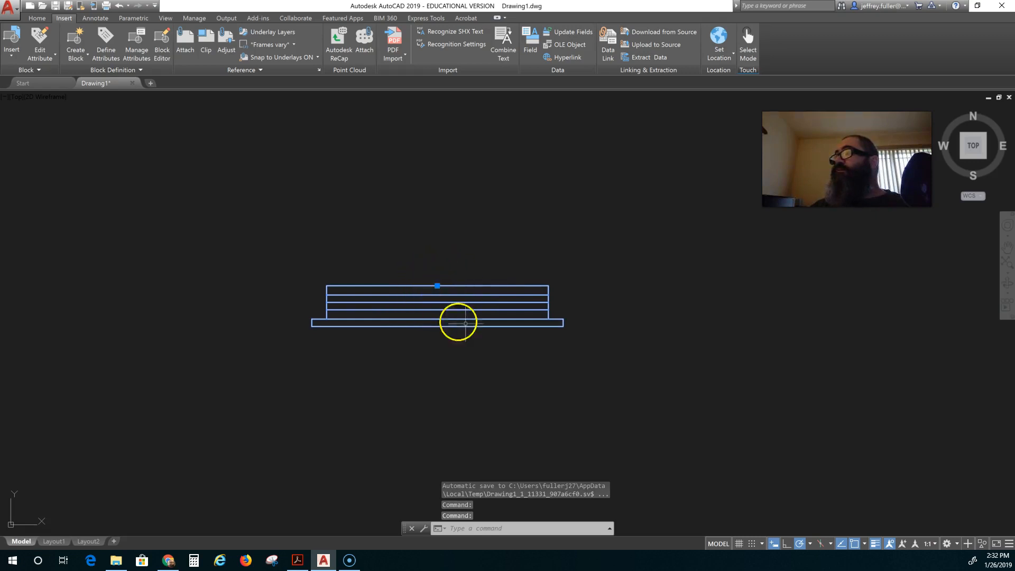
{"action": "left_click", "coordinate": [437, 285]}
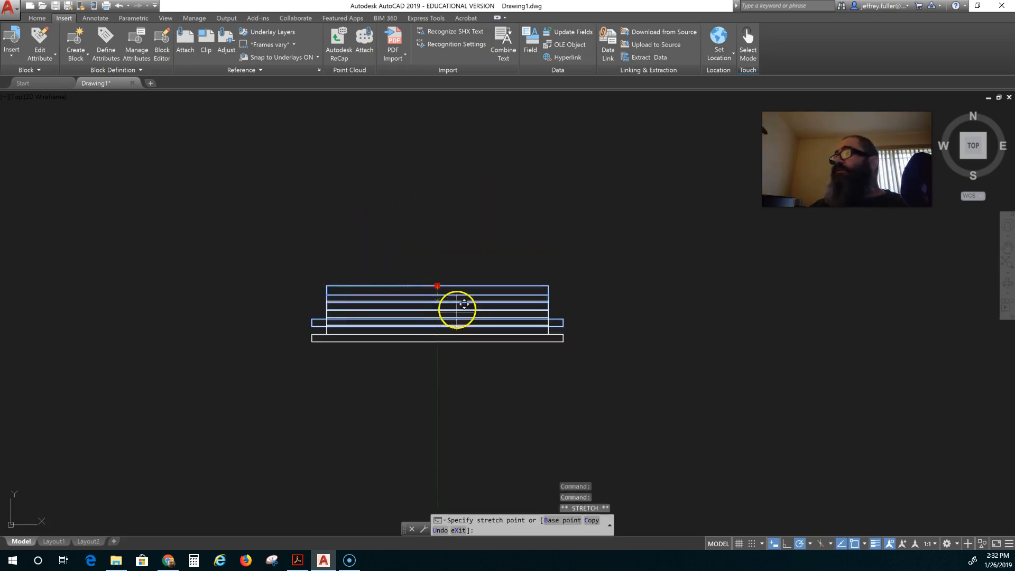
{"action": "left_click", "coordinate": [437, 285]}
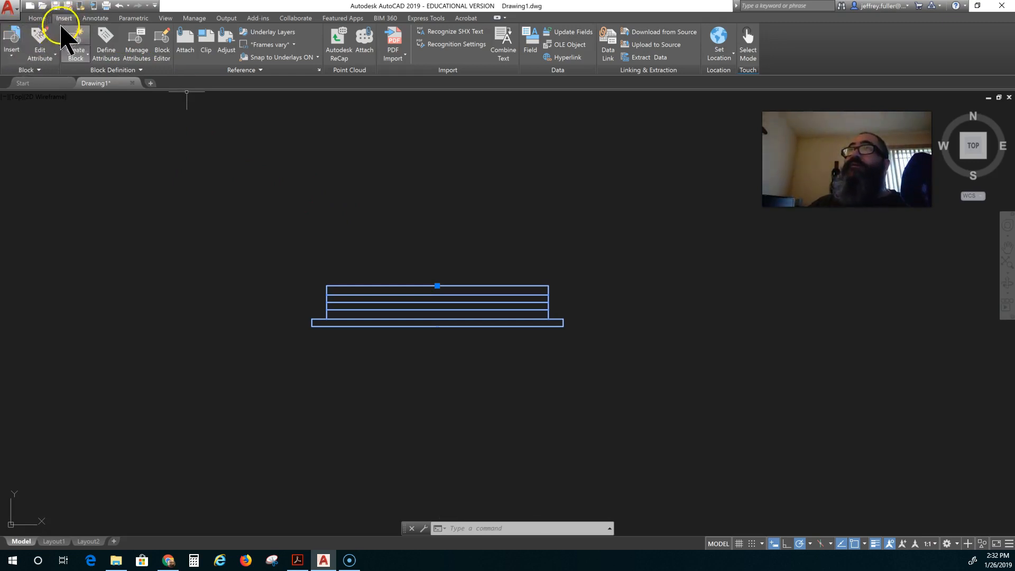
Insert a copy of the Double Hung Window block above and to the left of the original window
{"action": "left_click", "coordinate": [13, 51]}
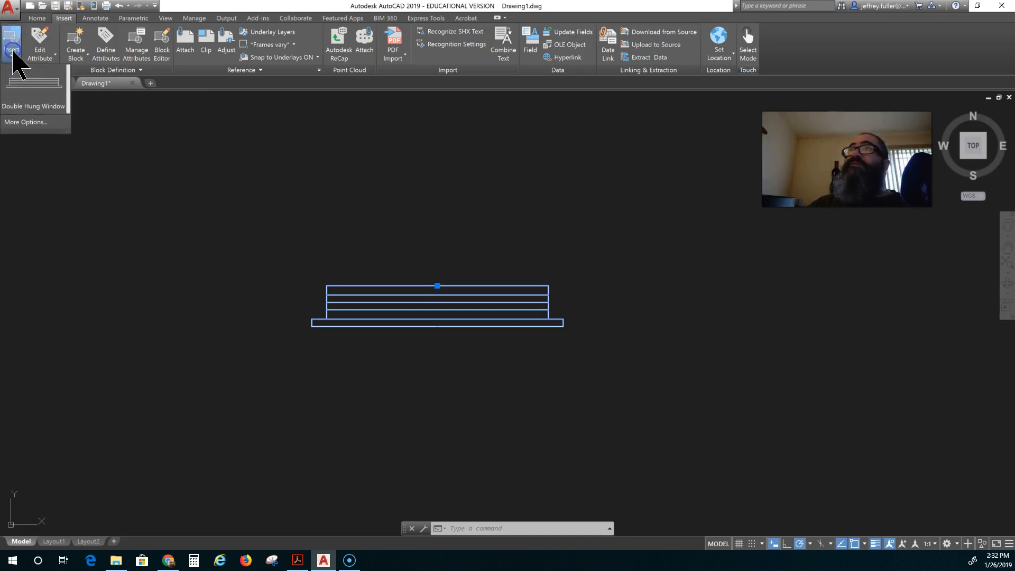
{"action": "left_click", "coordinate": [26, 78]}
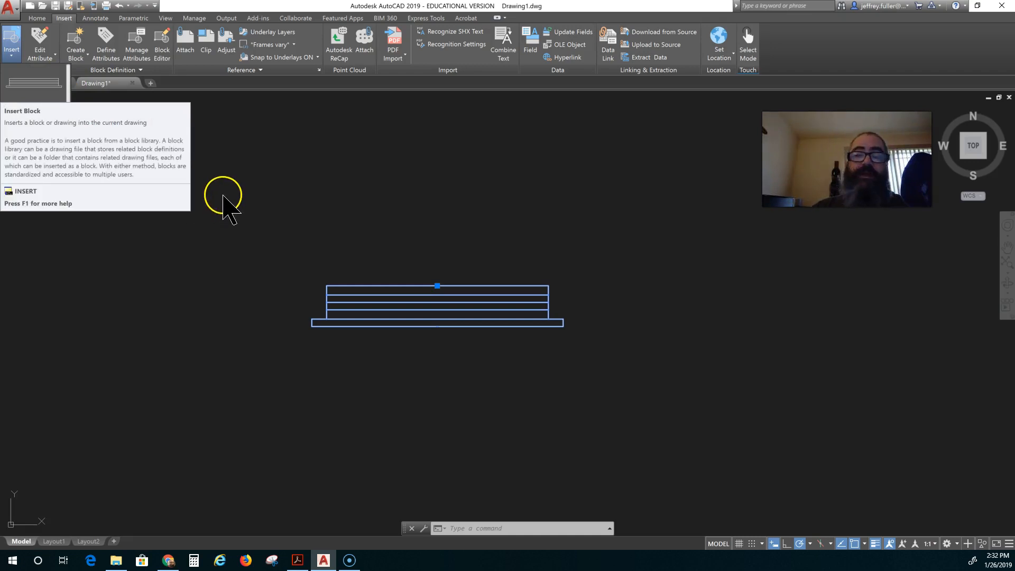
{"action": "left_click", "coordinate": [48, 80]}
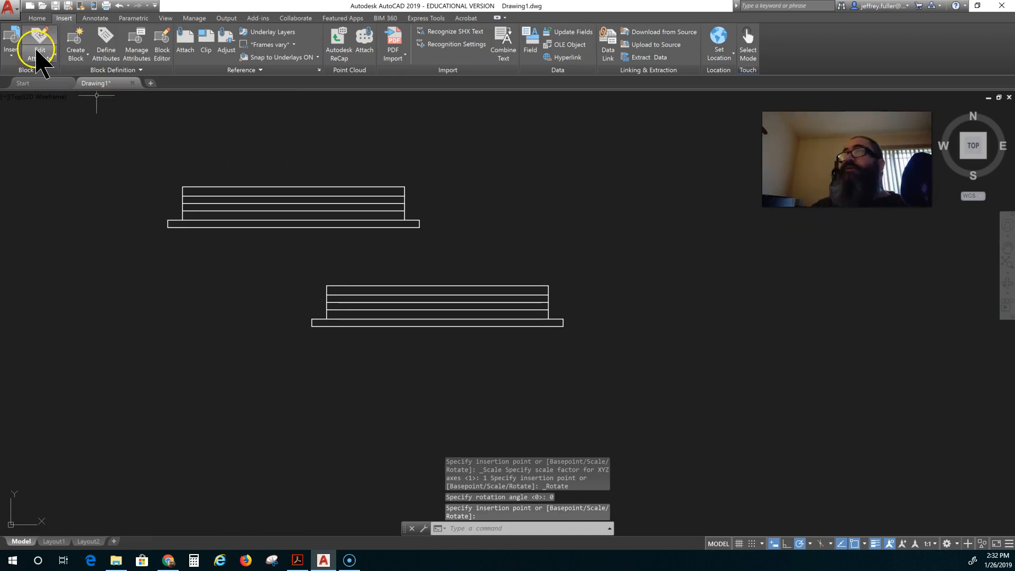
Insert another copy of the Double Hung Window block into the drawing
{"action": "left_click", "coordinate": [13, 54]}
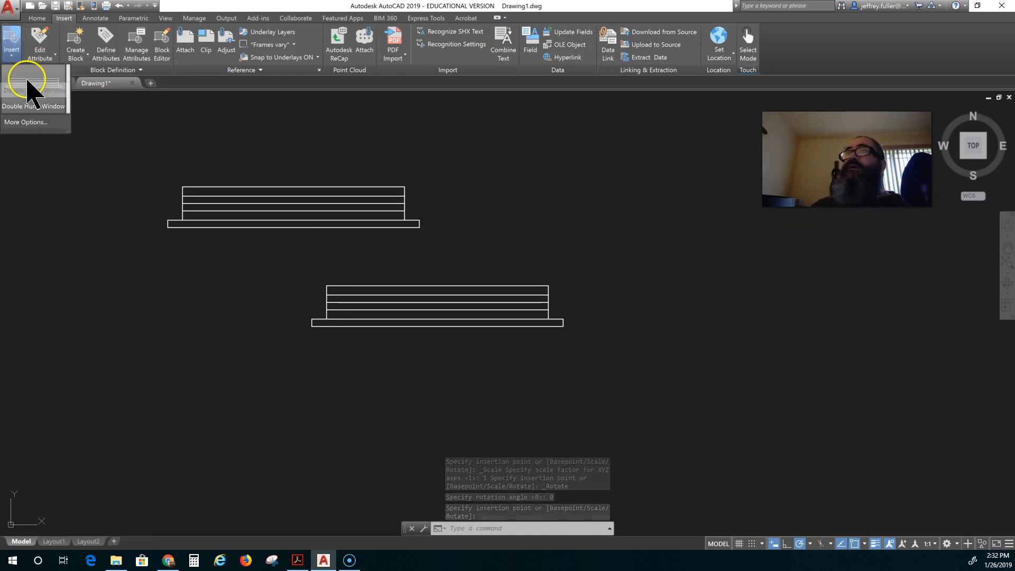
{"action": "left_click", "coordinate": [27, 82]}
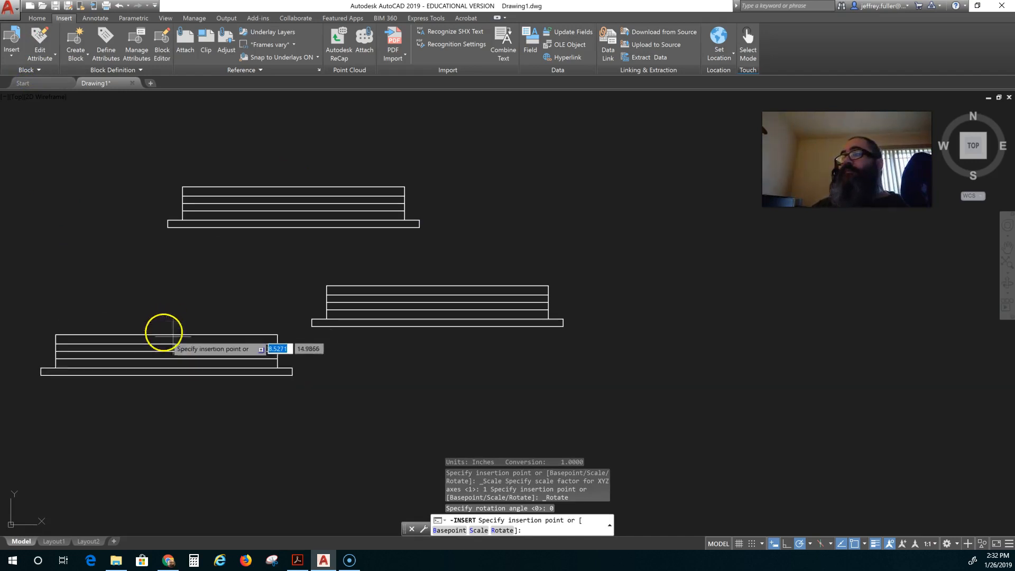